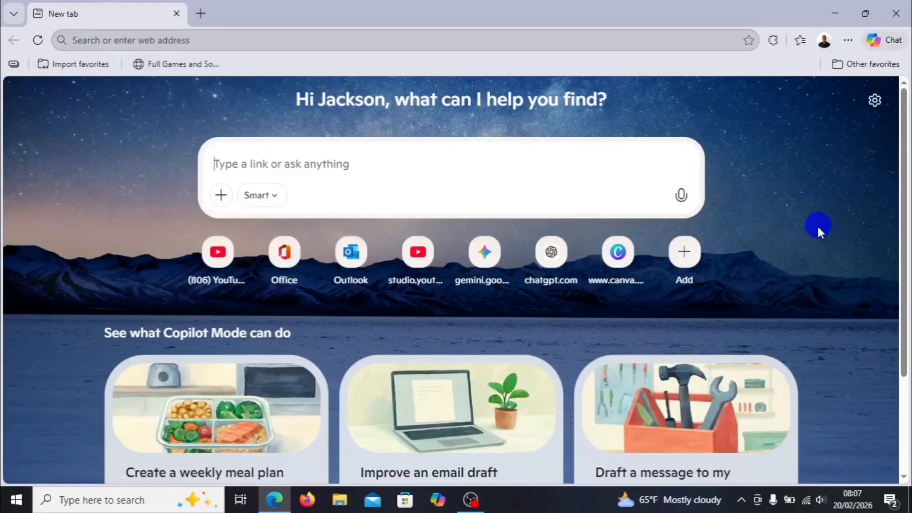
- Search the web for canva login and open the Canva account login result
click(835, 13)
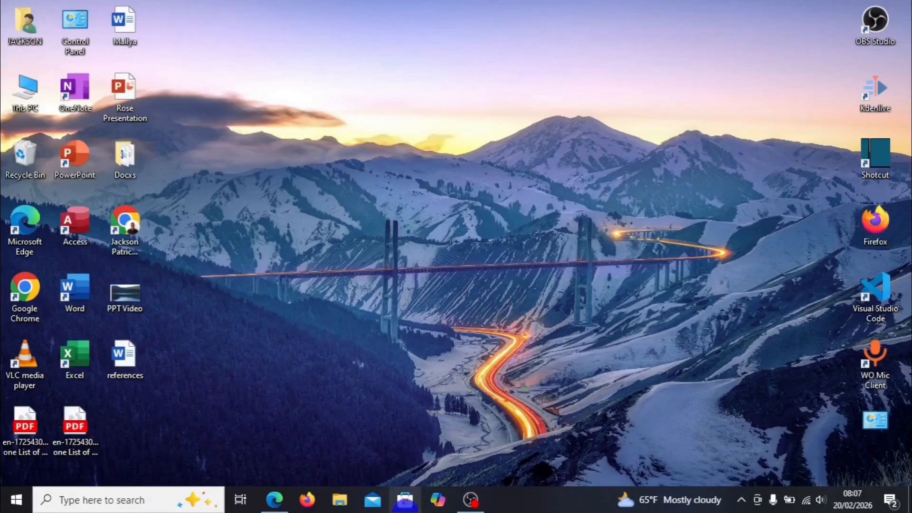
click(284, 506)
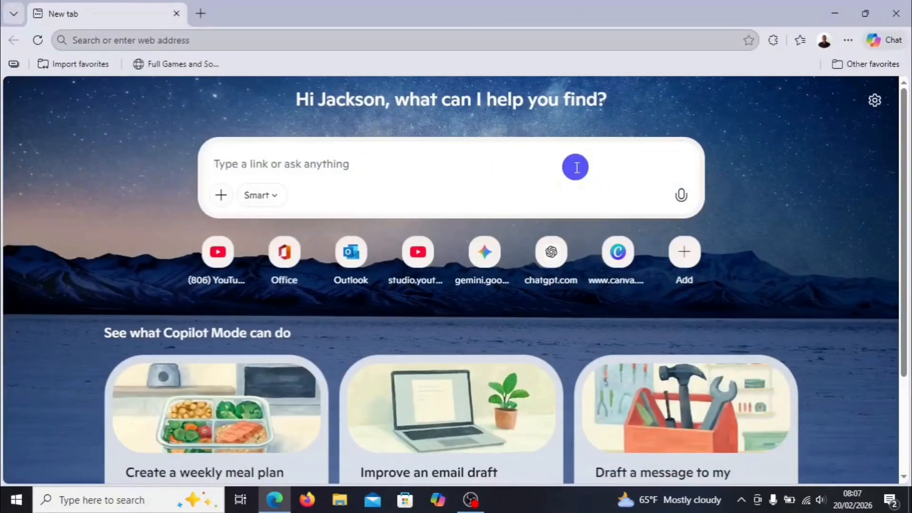
text(canva)
key(Return)
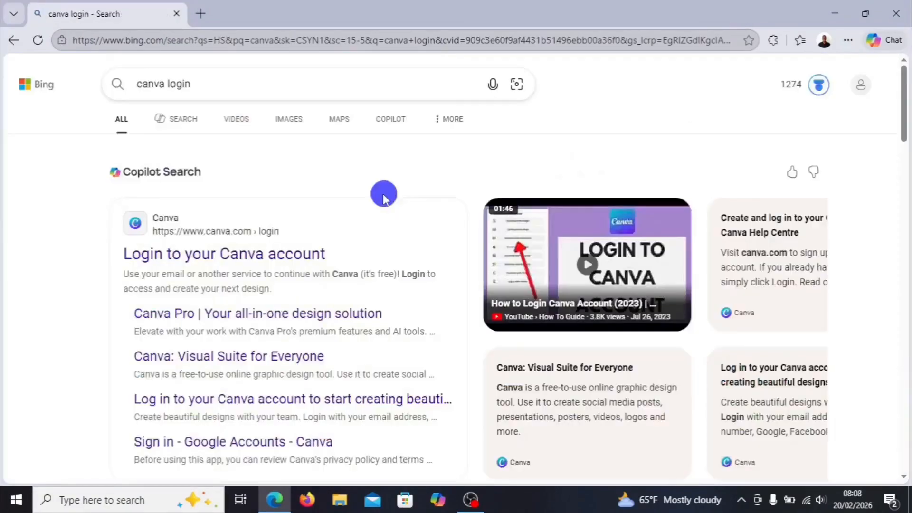
click(209, 262)
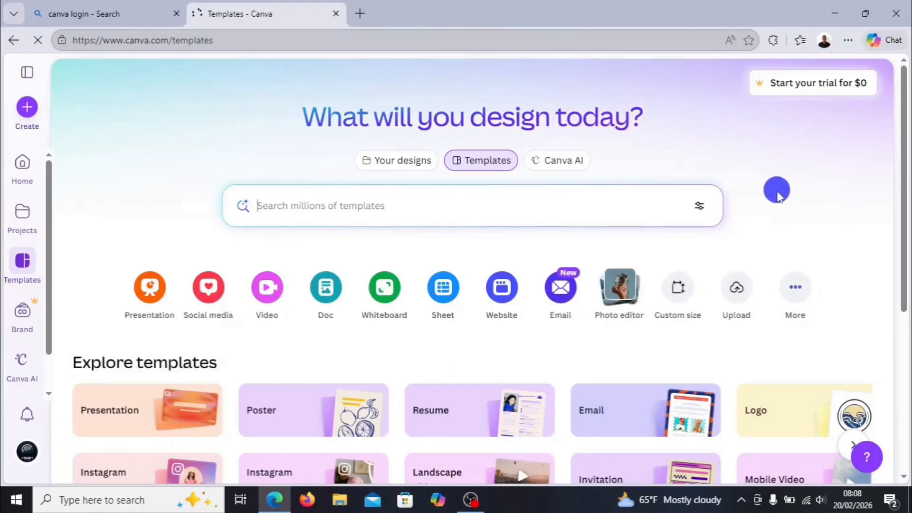
- Look over the template categories and the account-switching options of the signed-in profile
scroll(627, 372, down, 5)
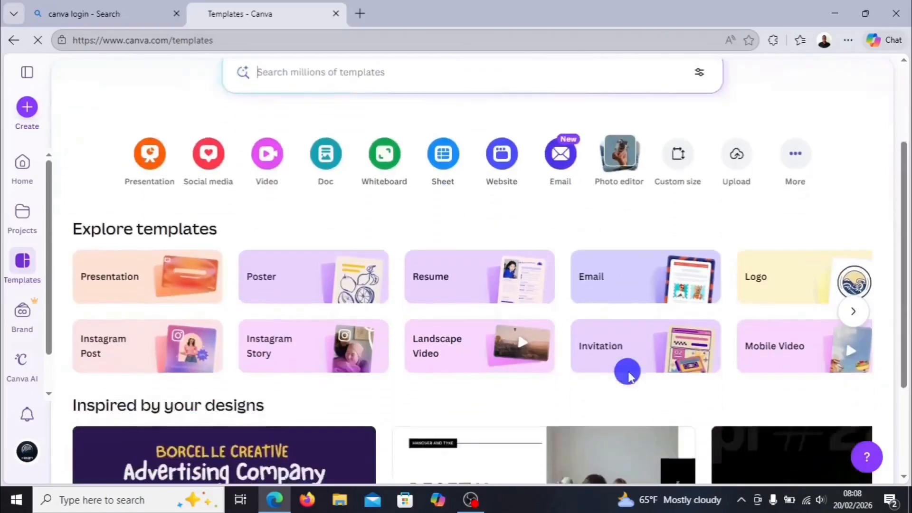
scroll(627, 372, up, 5)
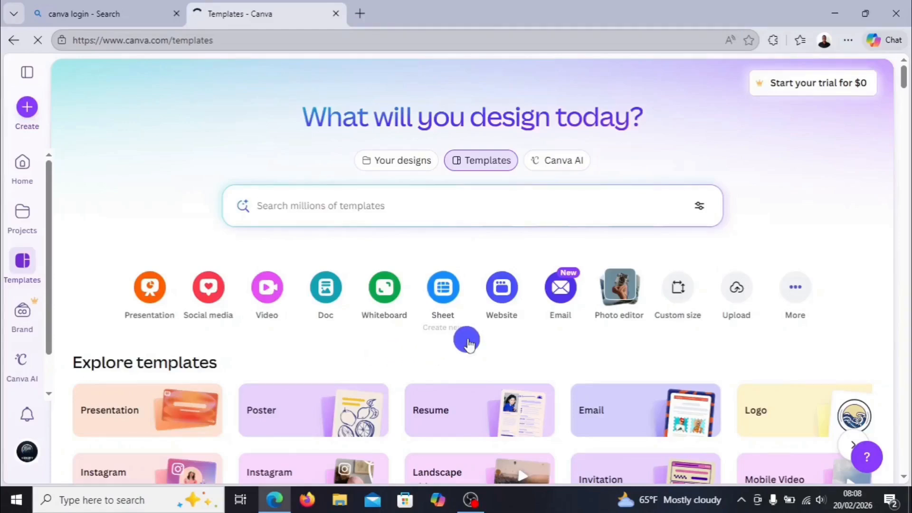
scroll(114, 257, down, 2)
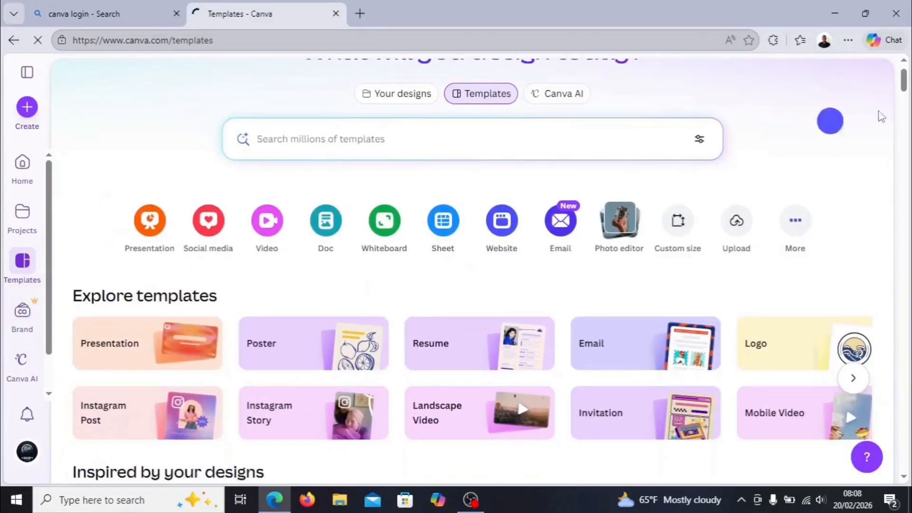
click(27, 457)
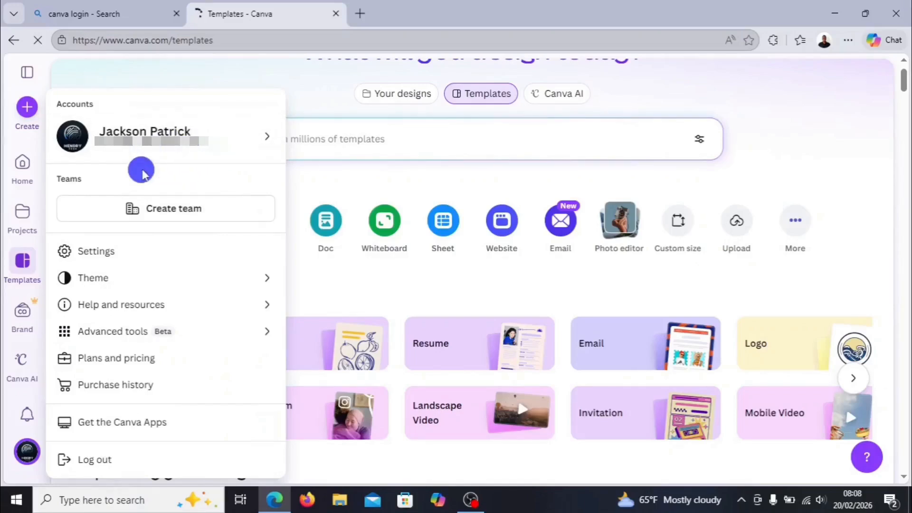
click(171, 135)
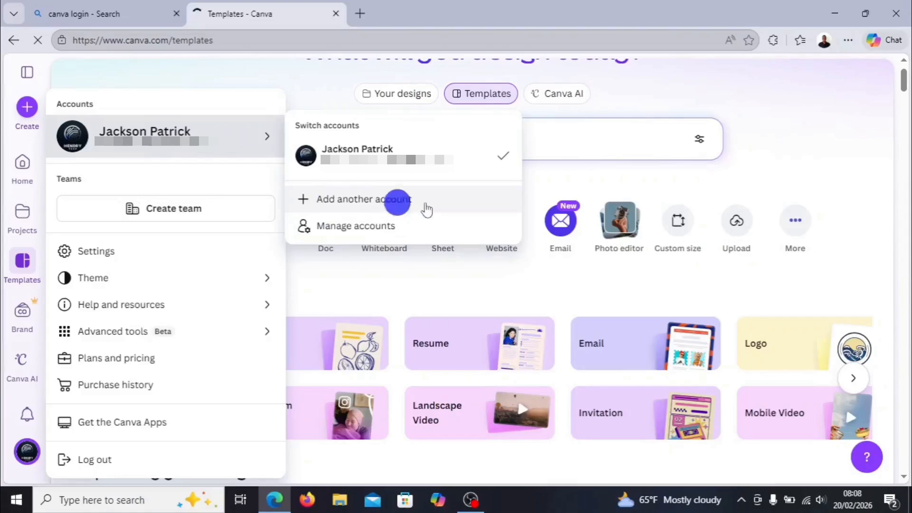
click(868, 128)
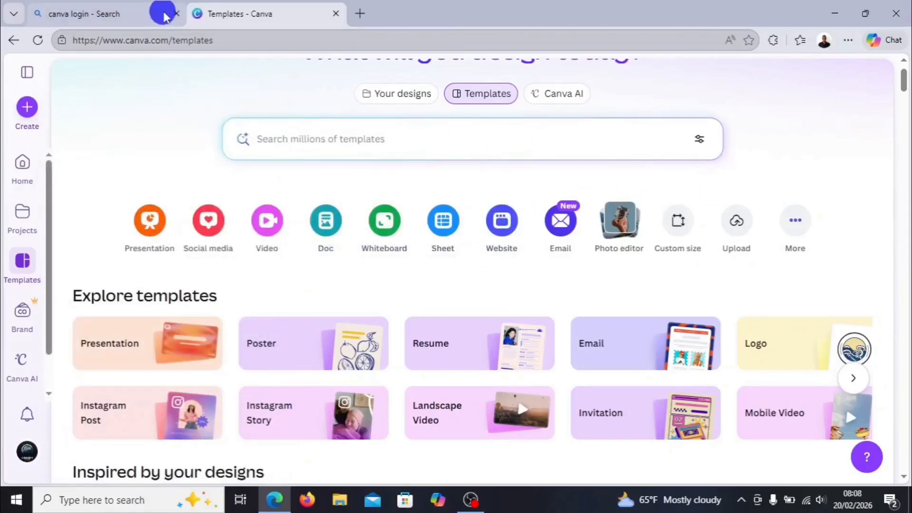
- Close the canva login search results page, keeping only the Canva templates page open
click(177, 15)
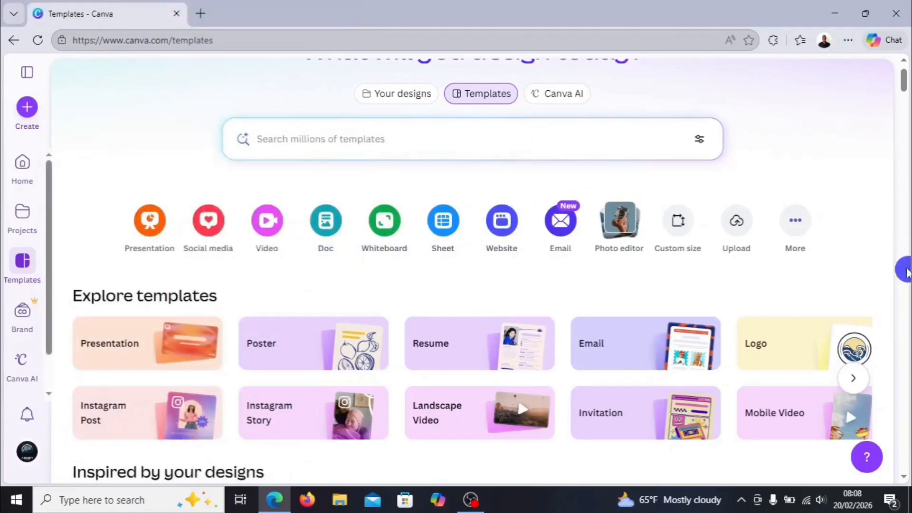
scroll(844, 271, up, 2)
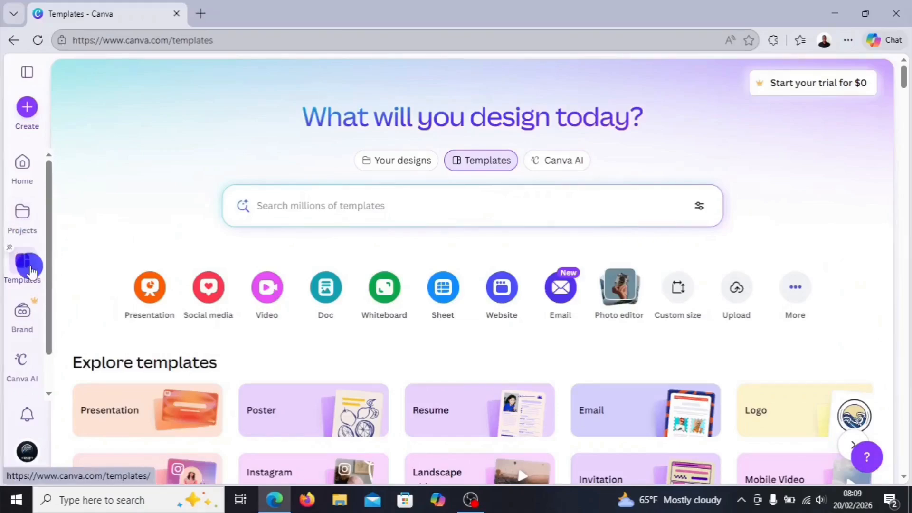
- View the Projects and Home pages and return to the Templates page
click(25, 225)
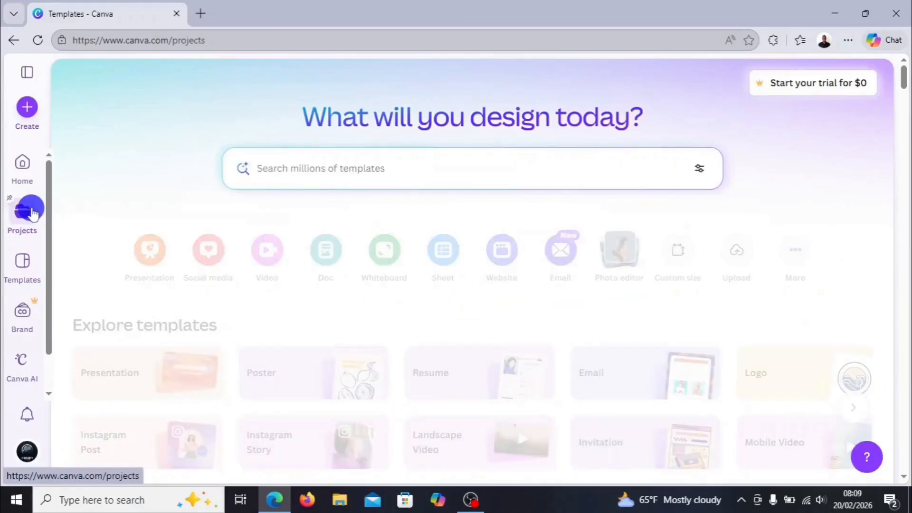
click(23, 157)
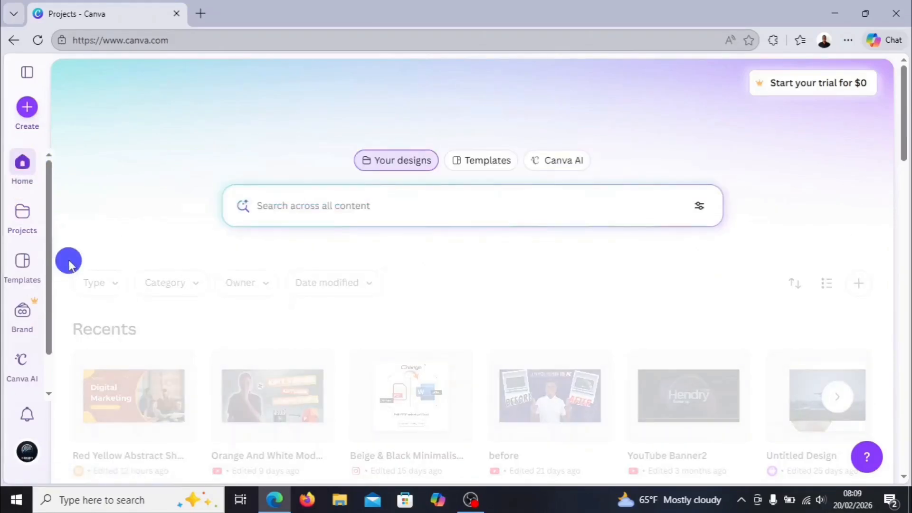
click(24, 266)
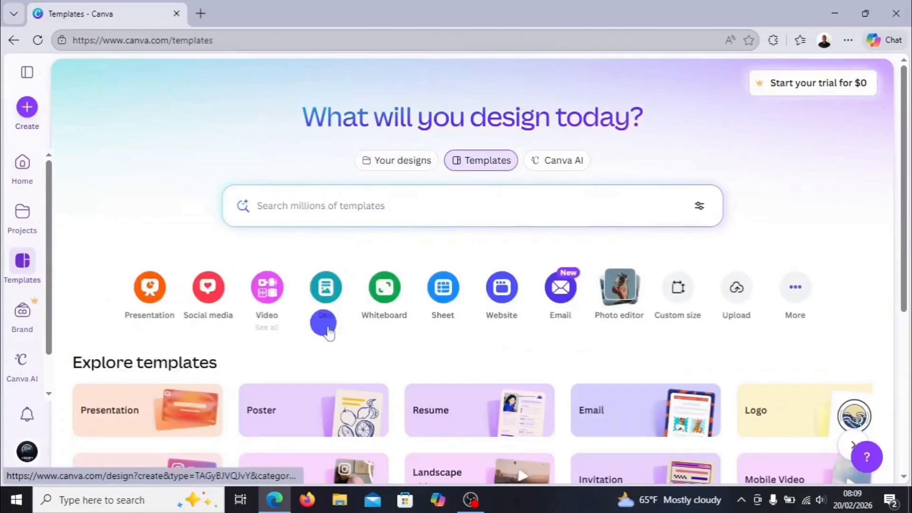
- View the full list of design types that can be created and close it again
scroll(371, 350, down, 3)
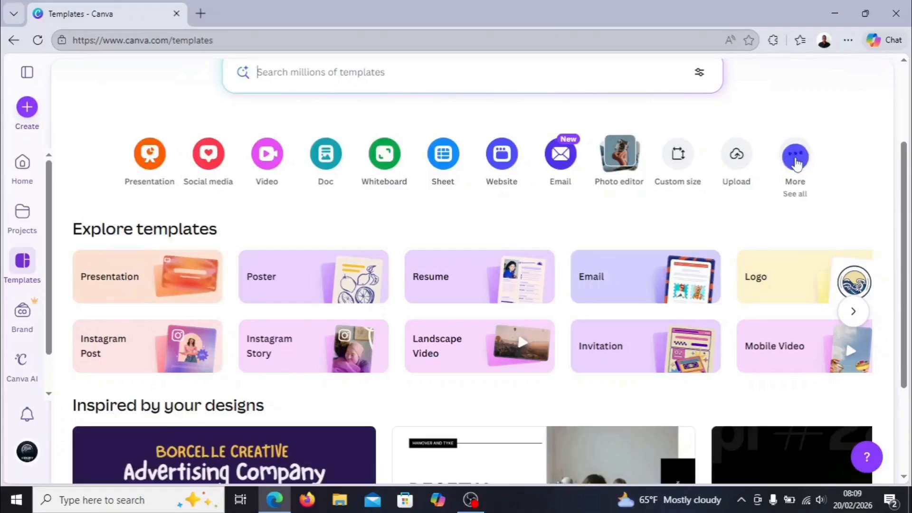
click(797, 163)
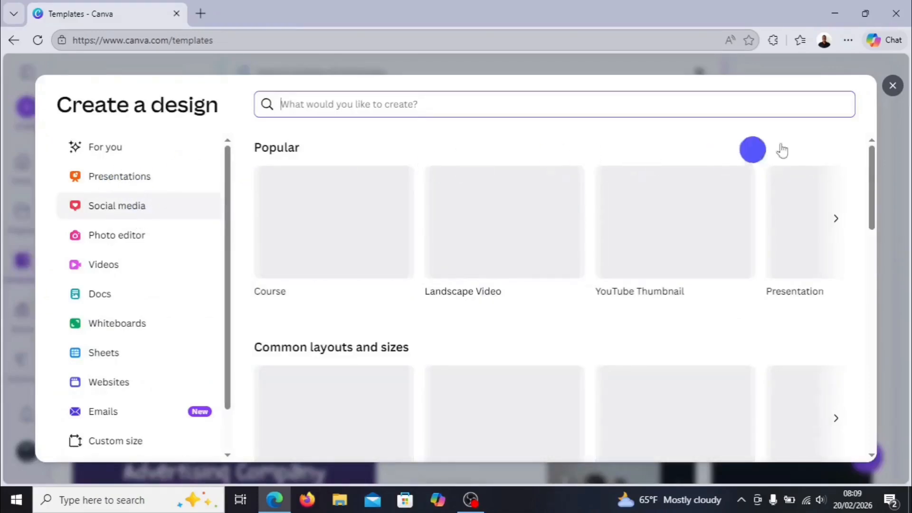
click(893, 86)
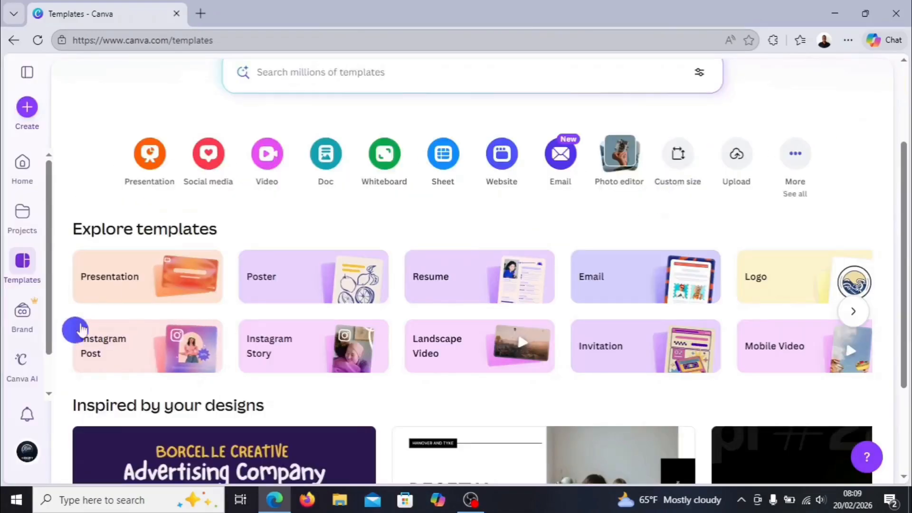
- Open the Presentation template category and browse its designs
click(151, 278)
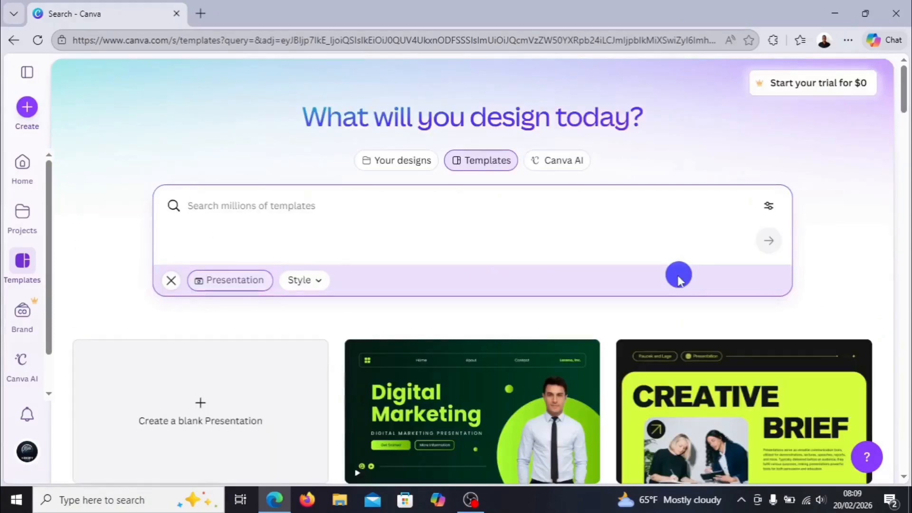
scroll(845, 232, down, 12)
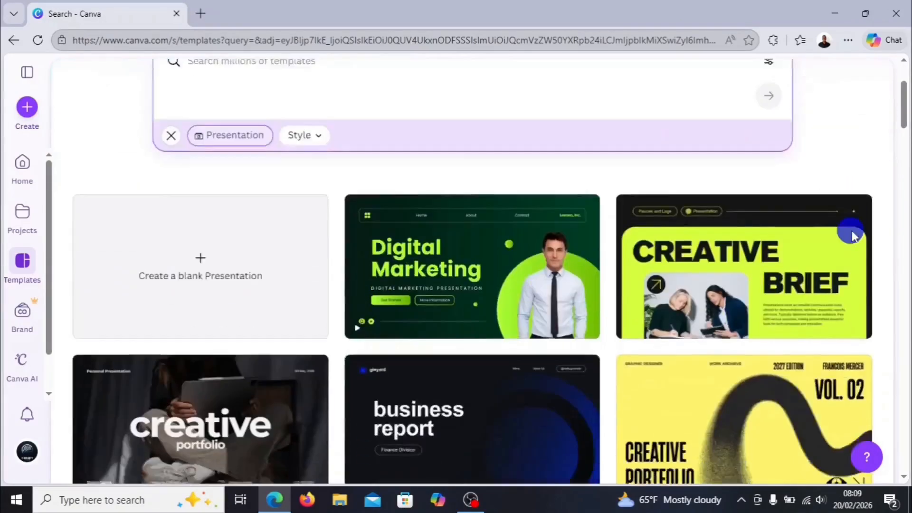
scroll(781, 239, down, 4)
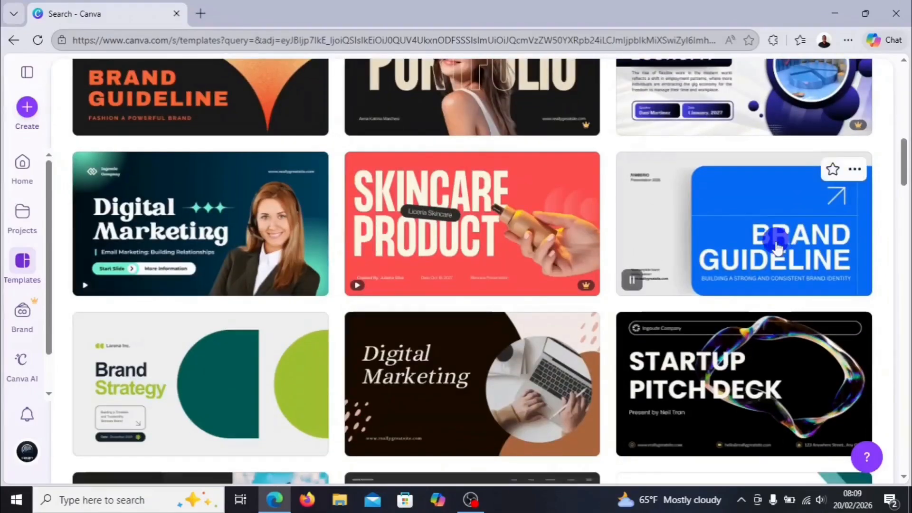
scroll(775, 249, up, 15)
scroll(771, 247, up, 3)
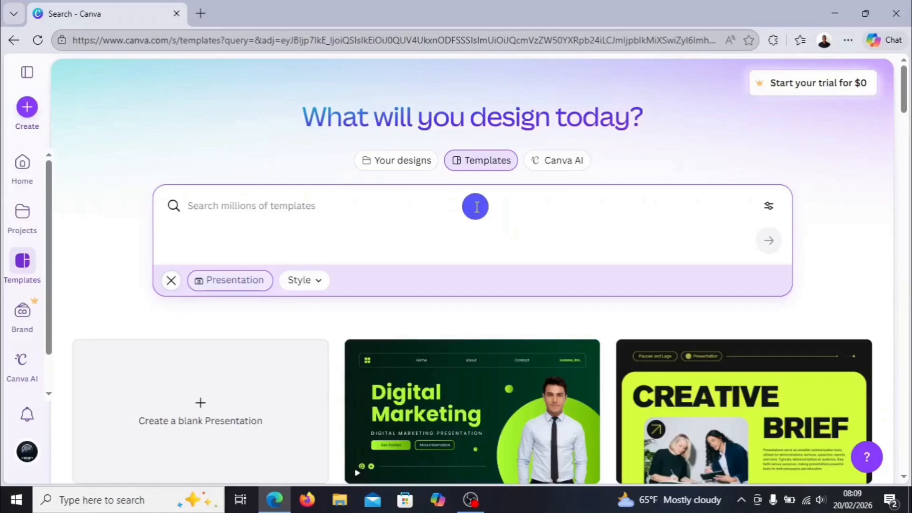
- Search the presentation templates for digital marketing
text(digita)
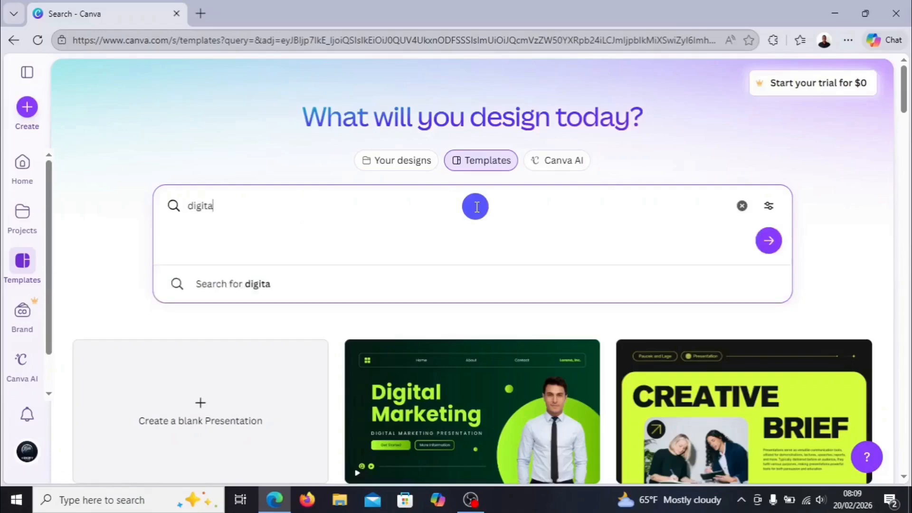
text(l marketing)
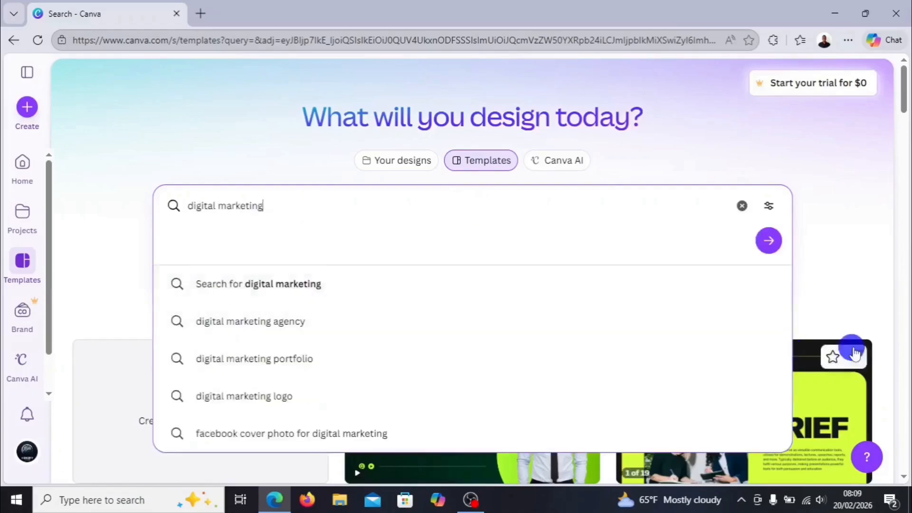
click(768, 241)
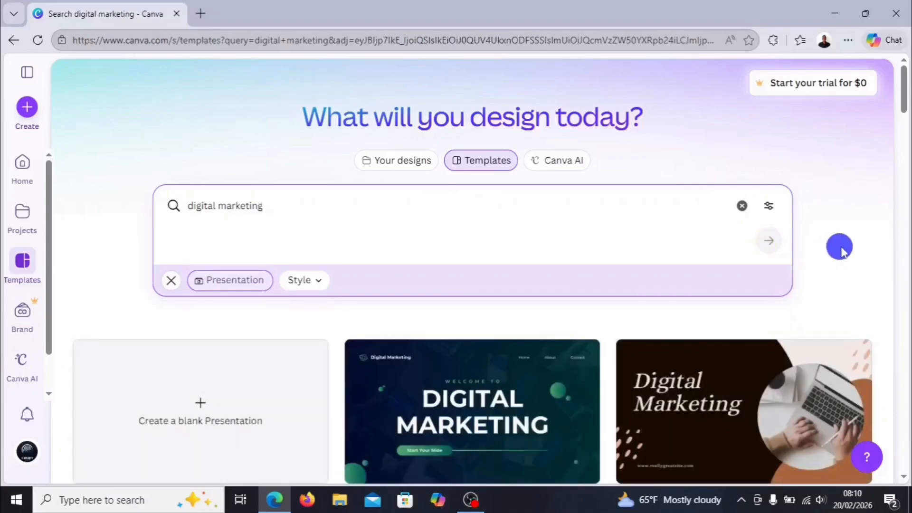
- Browse the digital marketing presentation templates to compare their cover designs
scroll(839, 251, down, 15)
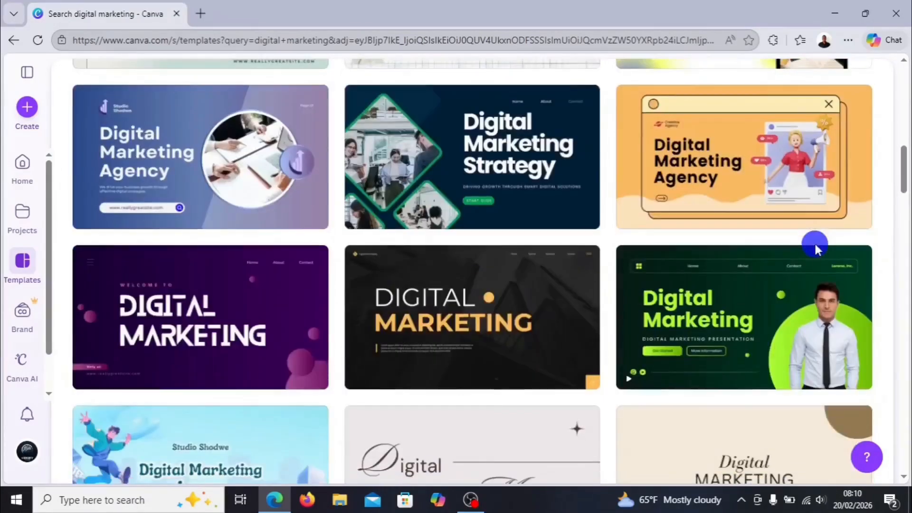
scroll(816, 251, down, 12)
scroll(816, 251, down, 10)
scroll(816, 250, down, 3)
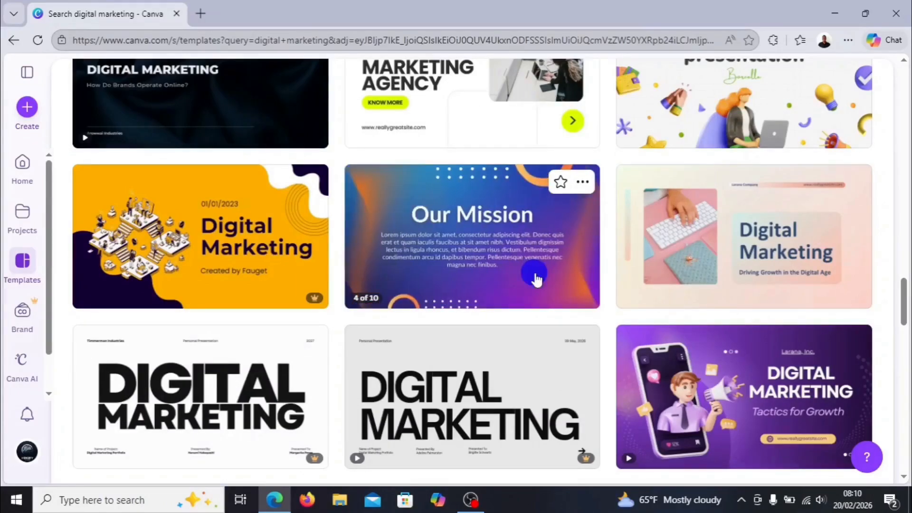
scroll(536, 279, down, 8)
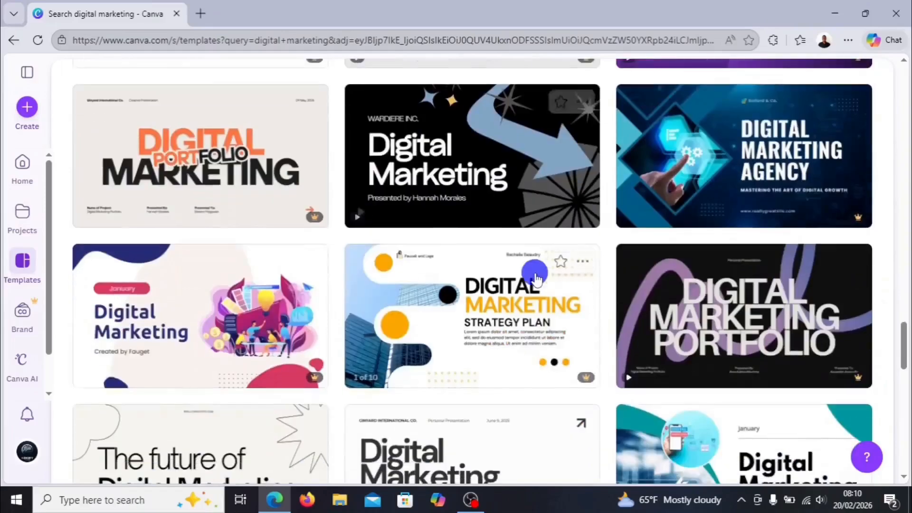
scroll(564, 324, down, 5)
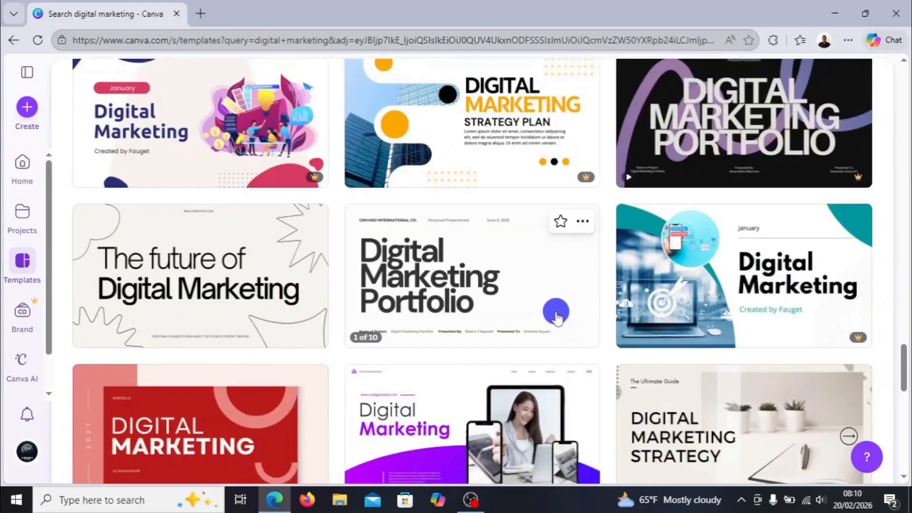
scroll(558, 317, down, 8)
scroll(555, 315, down, 8)
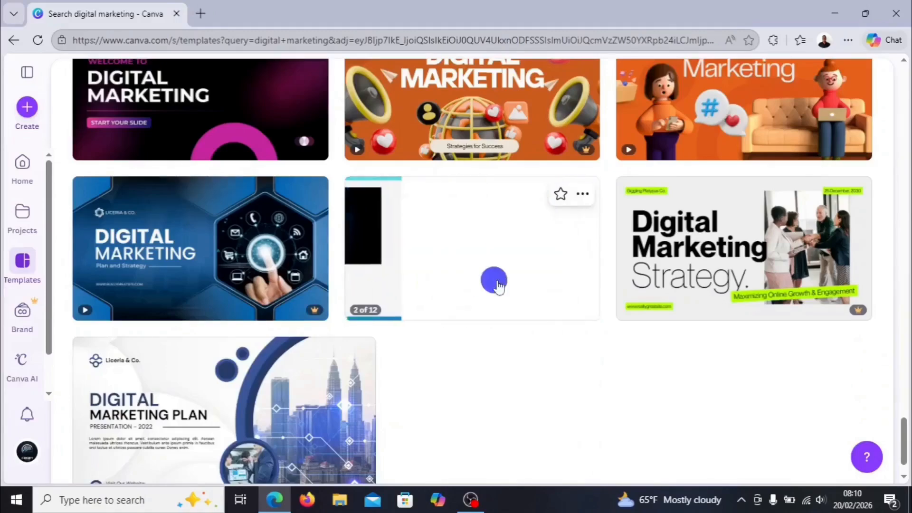
scroll(554, 313, up, 12)
scroll(580, 284, up, 12)
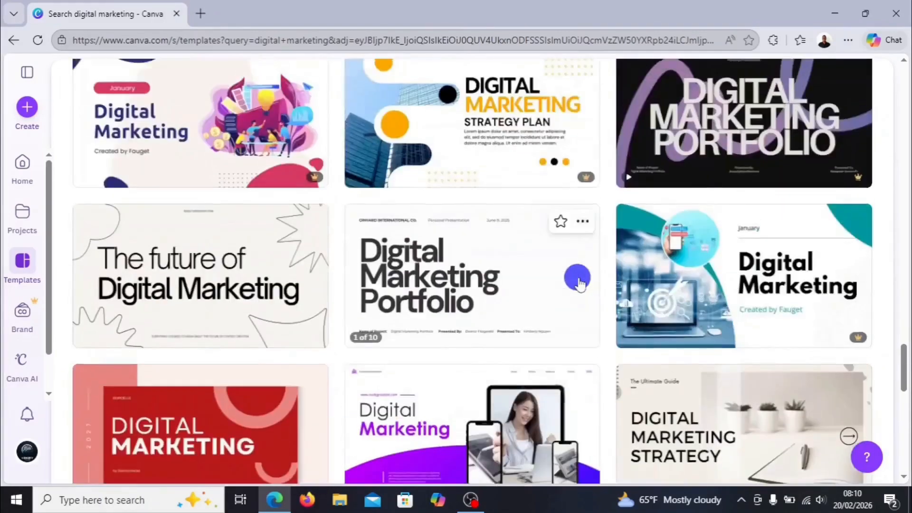
scroll(582, 281, up, 5)
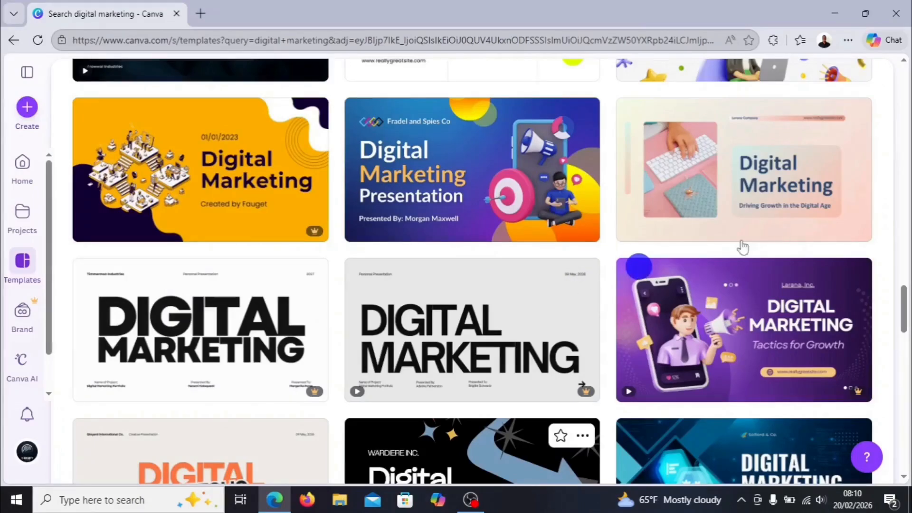
scroll(880, 235, up, 5)
scroll(881, 235, up, 10)
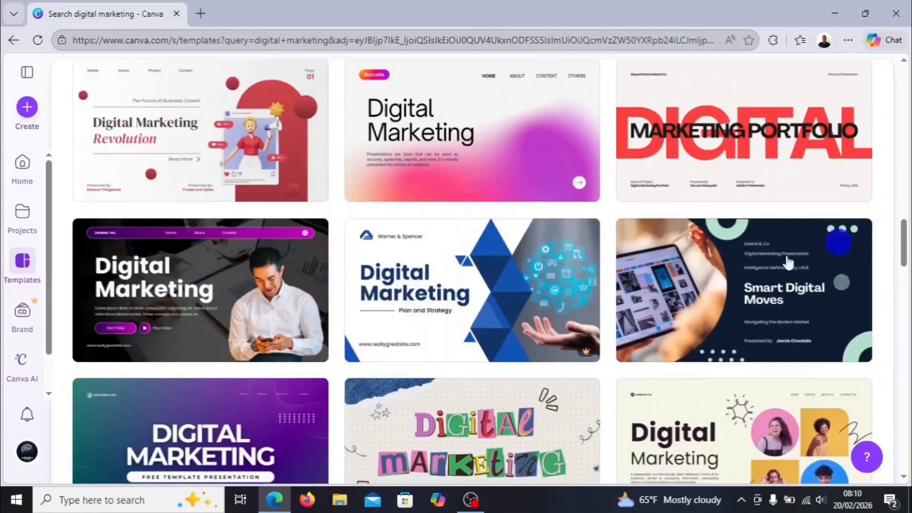
- Preview the Blue White and Green Modern Digital Marketing Presentation template with its similar designs, and open it for customizing
click(728, 301)
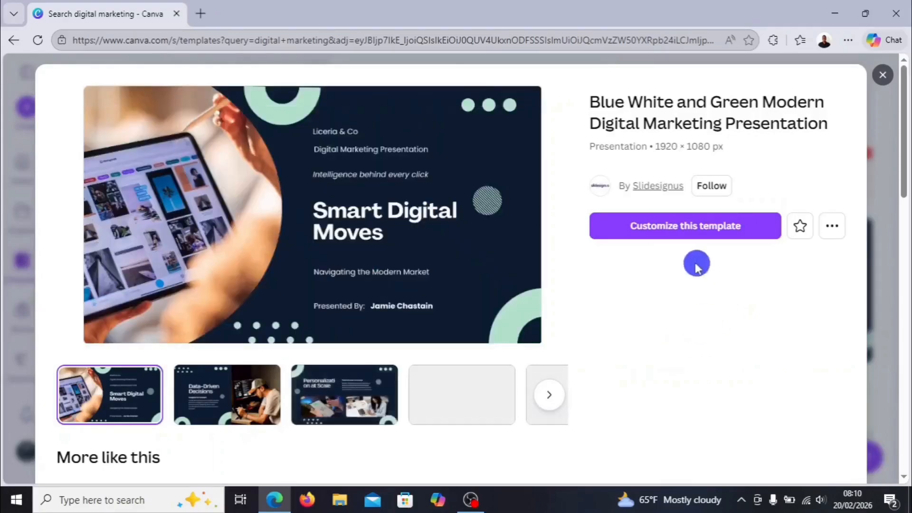
scroll(654, 300, down, 8)
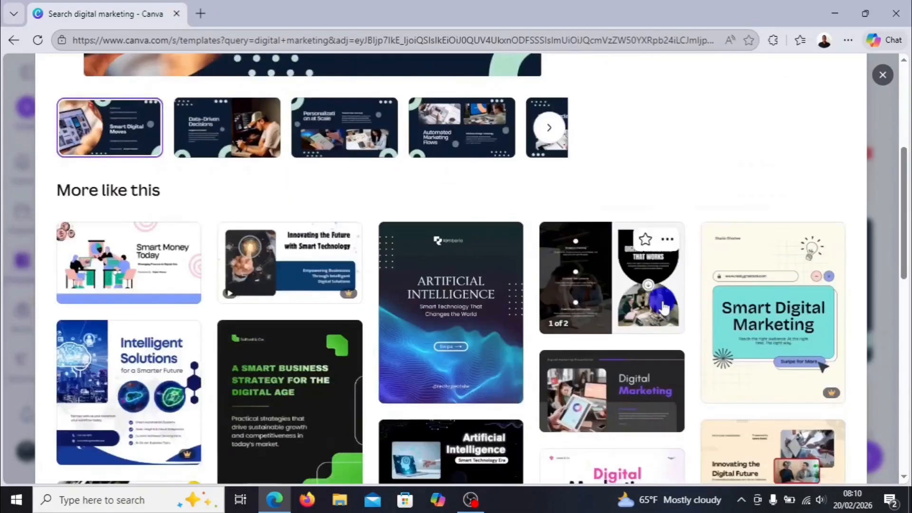
scroll(663, 306, down, 5)
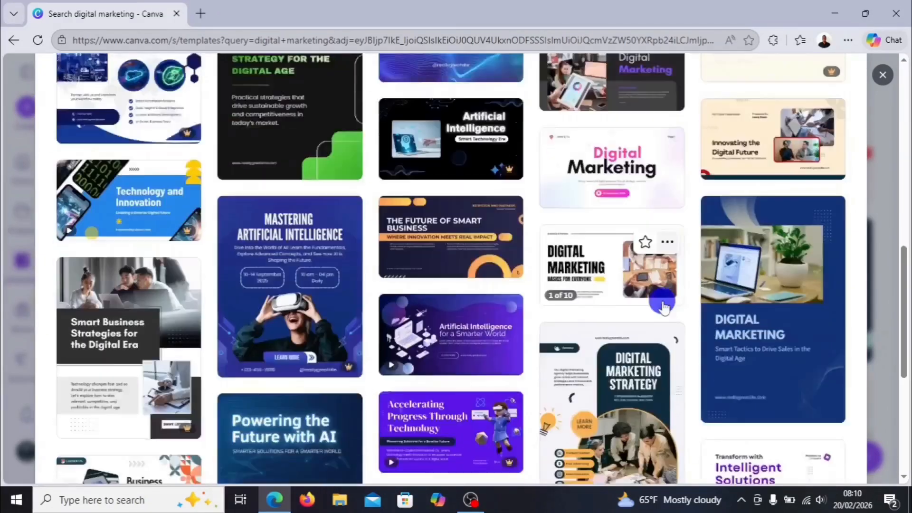
scroll(664, 306, down, 4)
scroll(663, 305, up, 15)
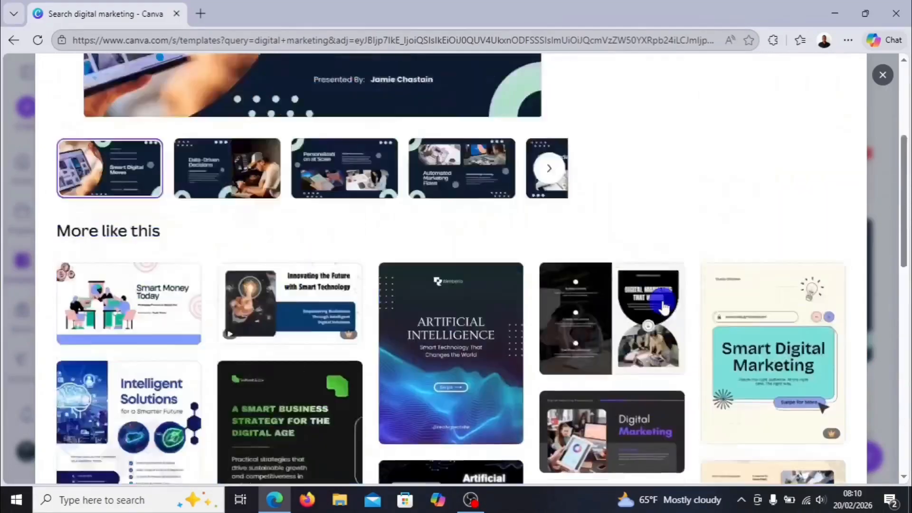
scroll(664, 306, up, 3)
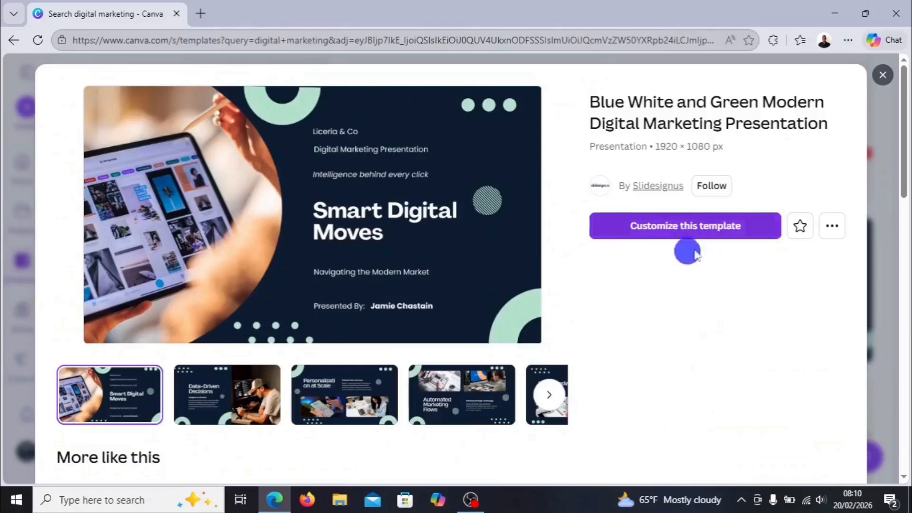
click(713, 227)
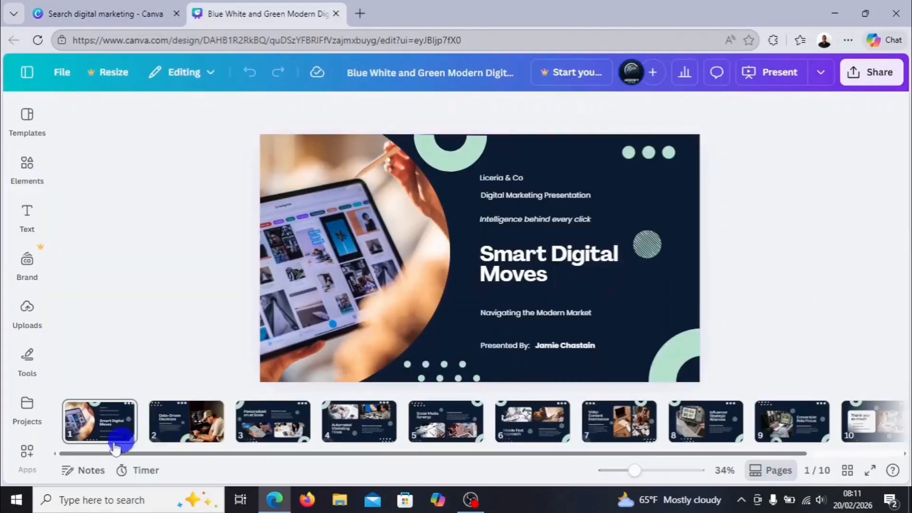
- Look through the presentation's slides from page 2 to page 9 and return to the first slides
click(186, 419)
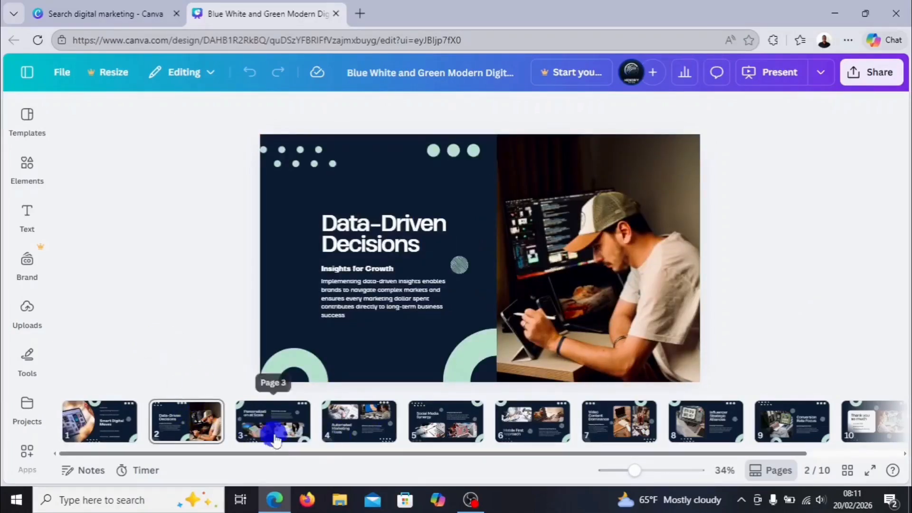
click(273, 432)
click(345, 423)
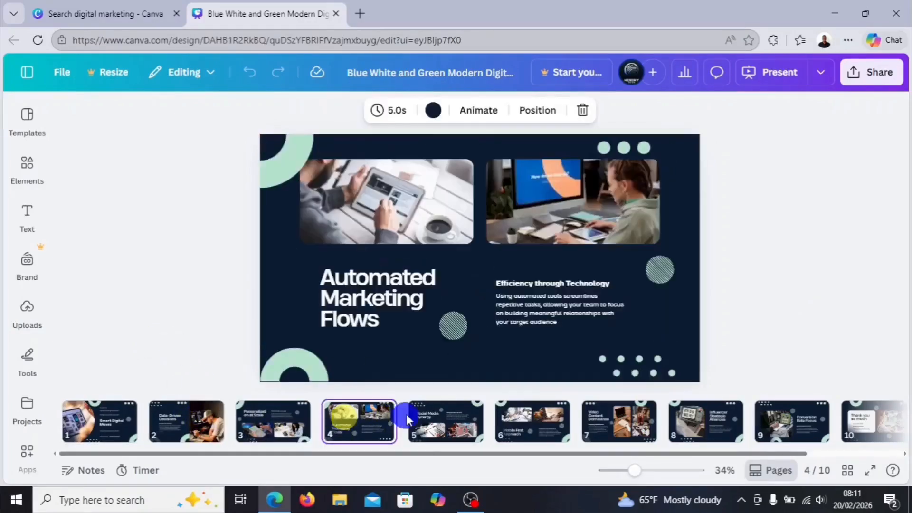
click(440, 422)
click(532, 424)
click(617, 423)
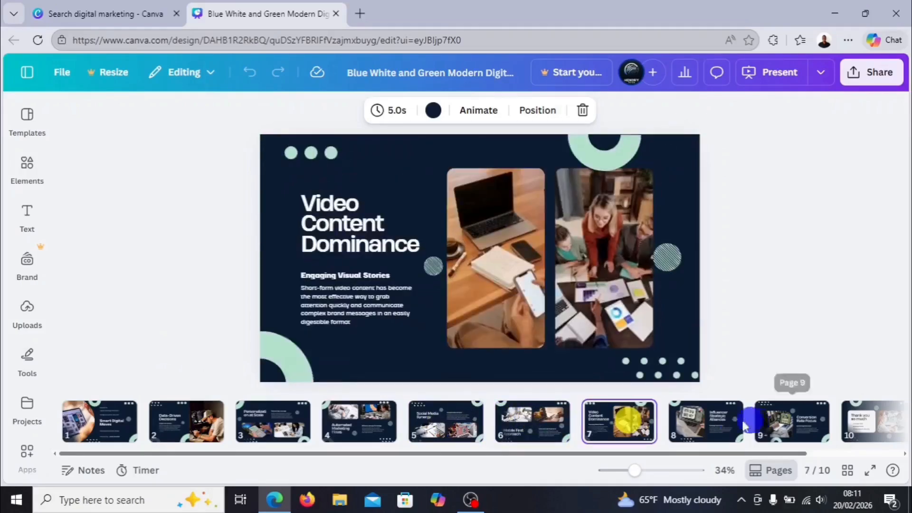
click(706, 423)
click(813, 428)
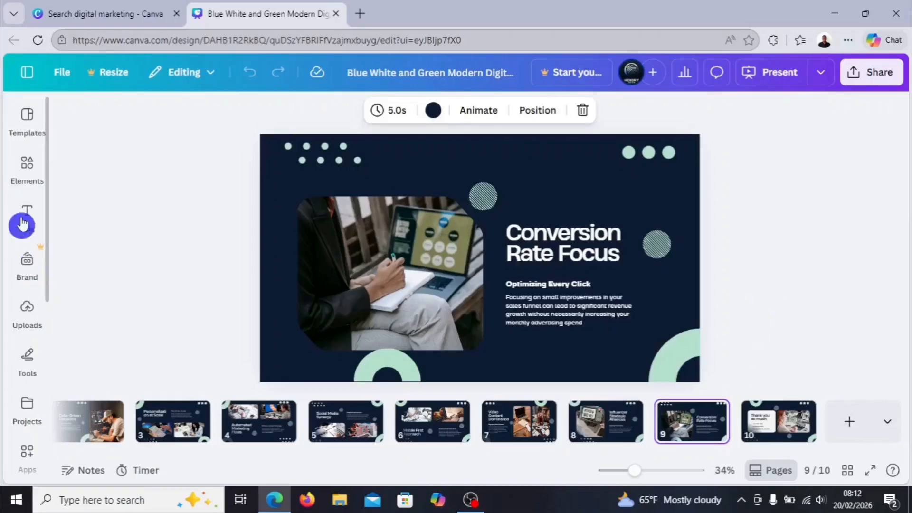
click(27, 259)
click(713, 295)
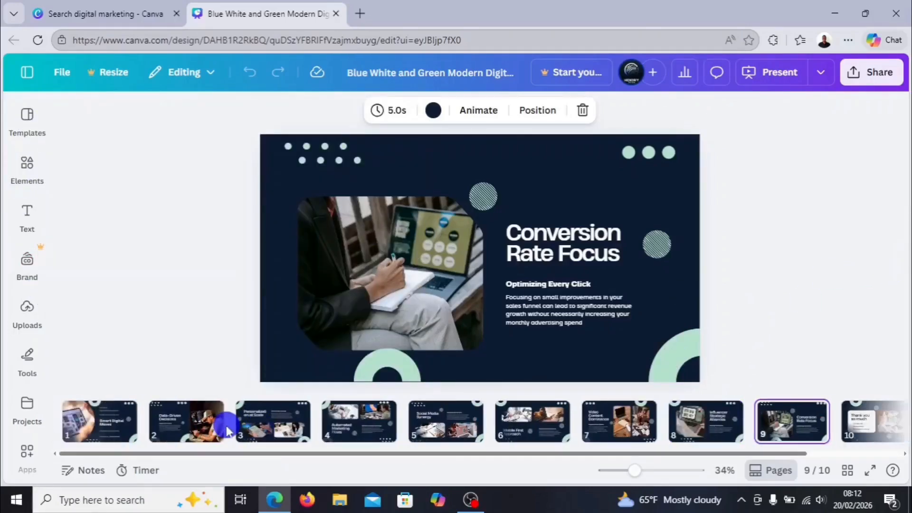
click(113, 421)
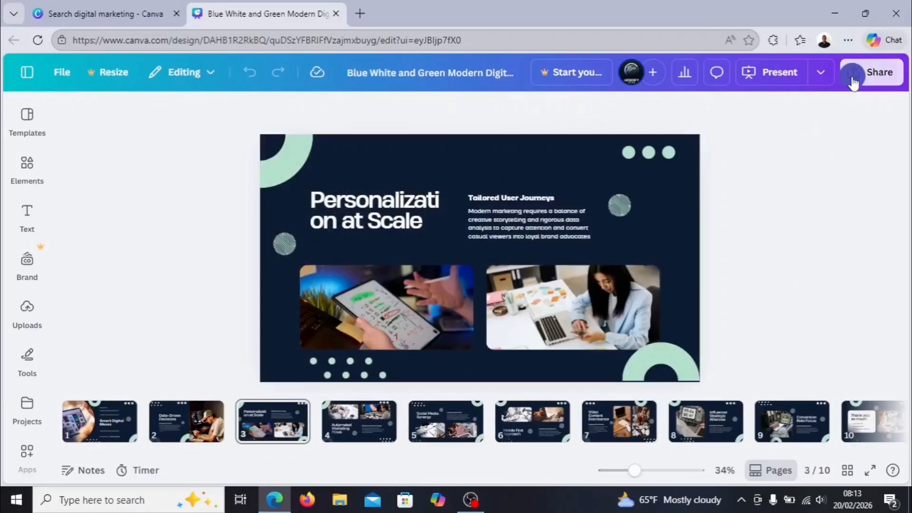
- Download pages 1-10 of the design as a Microsoft PowerPoint document and open the downloaded file in PowerPoint
click(854, 80)
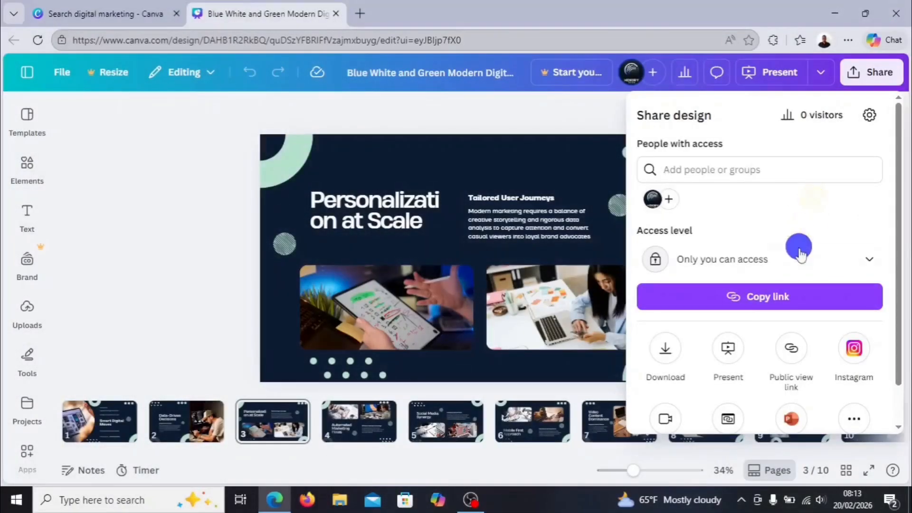
scroll(808, 254, down, 1)
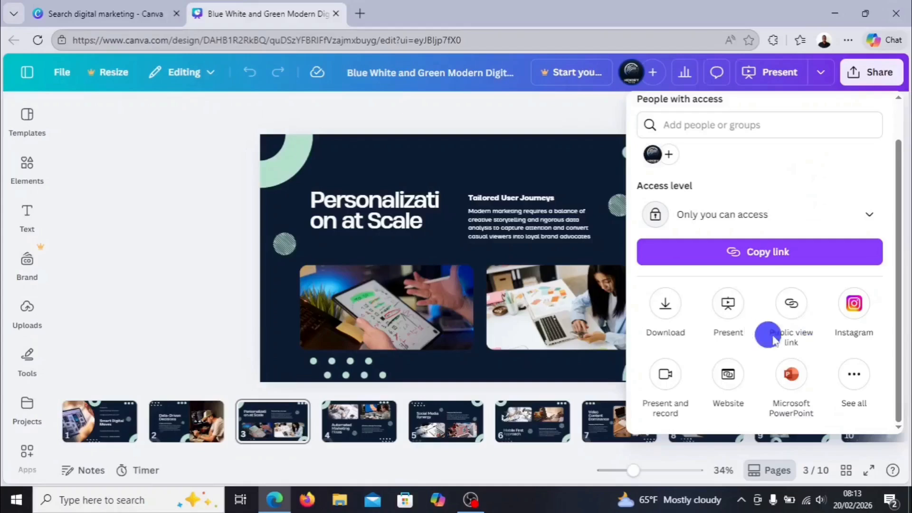
click(791, 375)
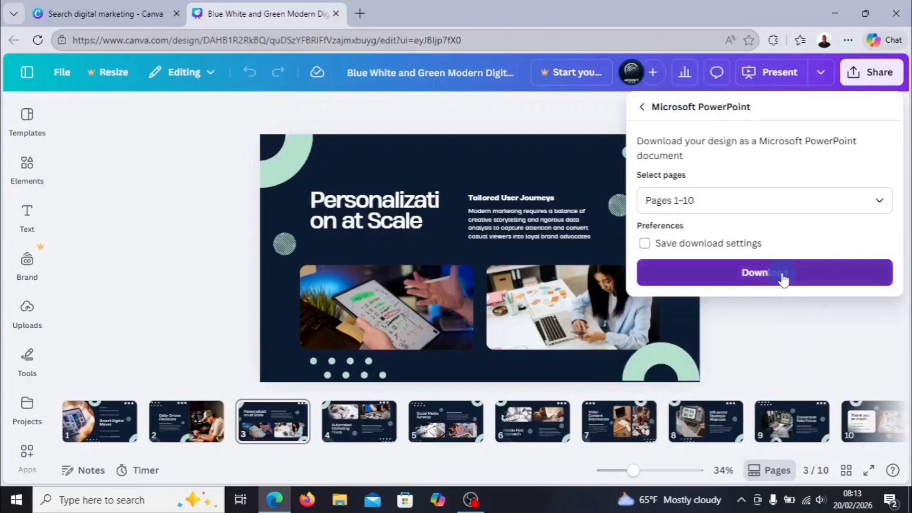
click(783, 283)
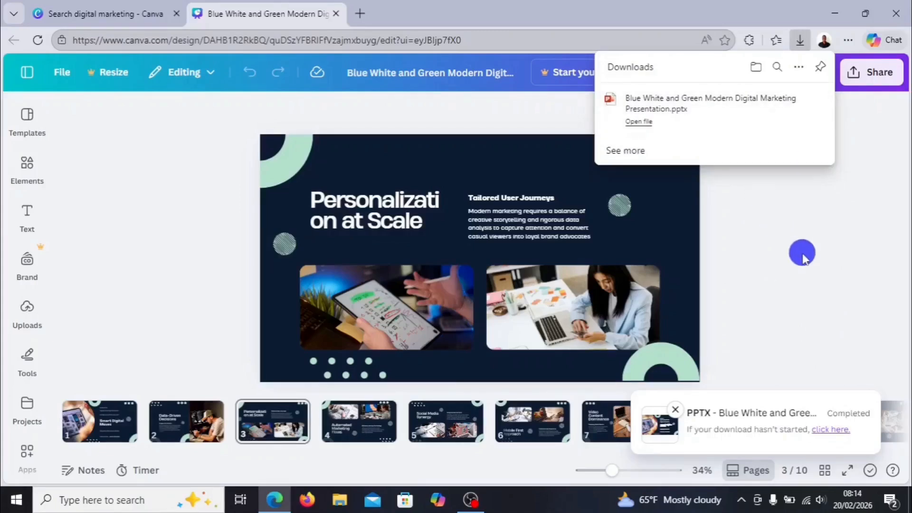
click(640, 123)
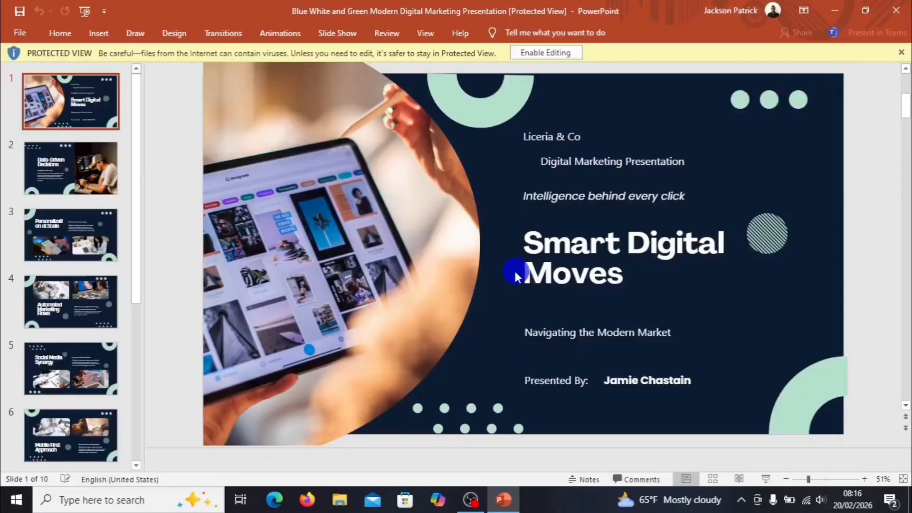